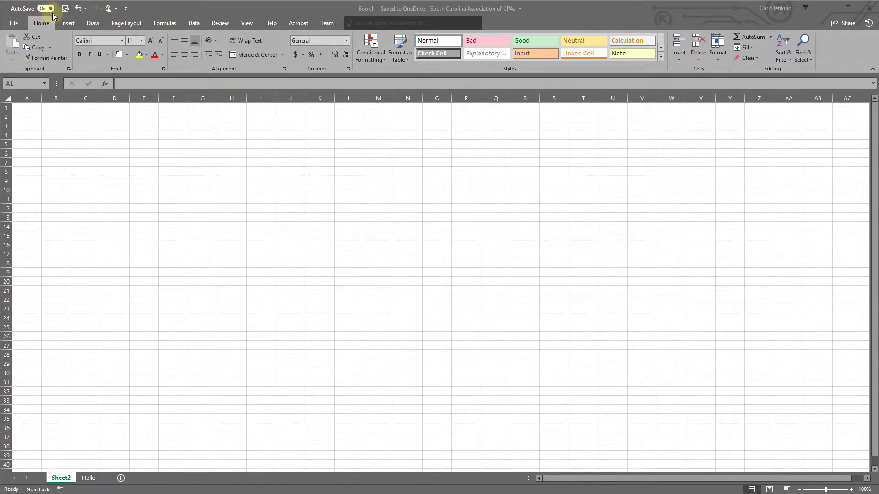
Add Email and Quick Print to the Quick Access Toolbar, then open More Commands.
left_click(126, 10)
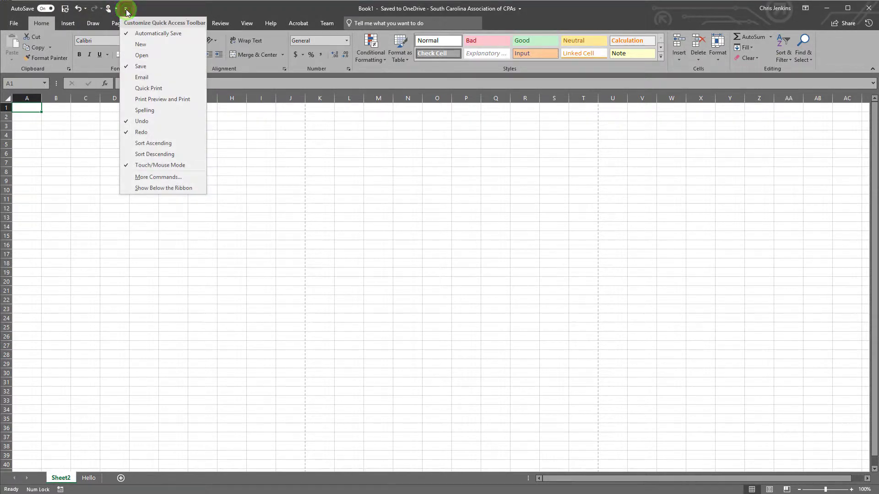
left_click(137, 78)
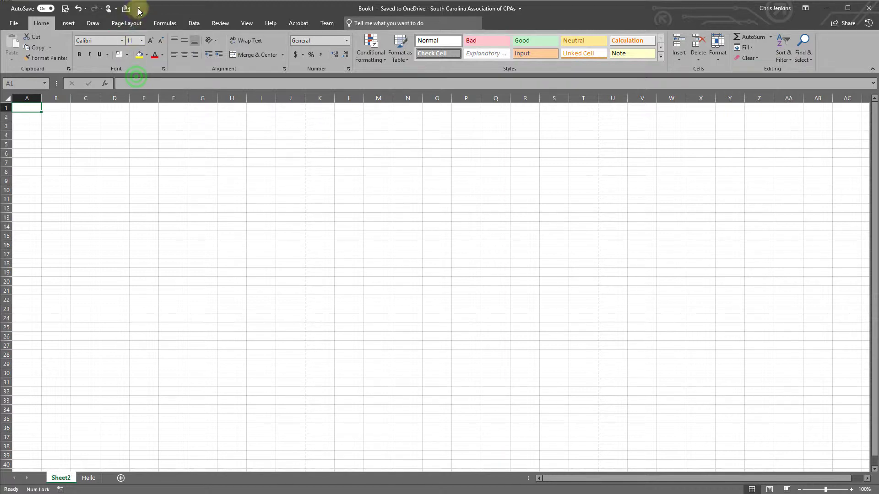
left_click(140, 9)
left_click(149, 87)
left_click(152, 8)
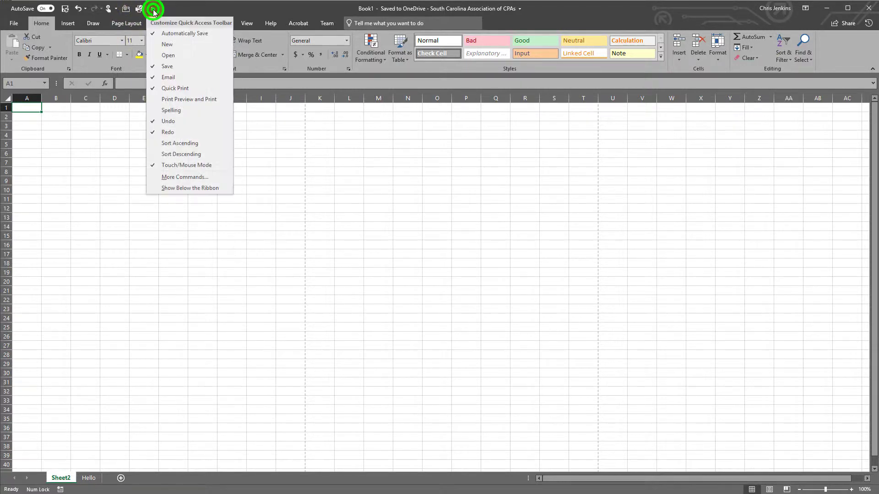
left_click(179, 178)
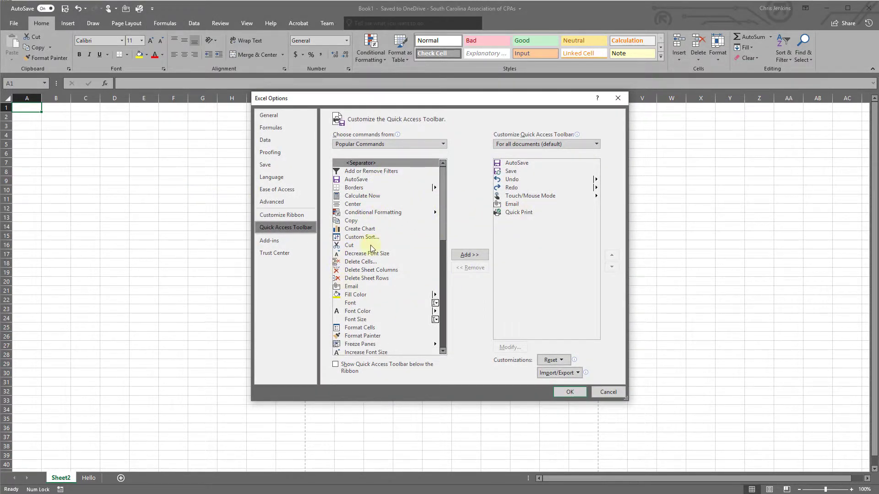
left_click(606, 392)
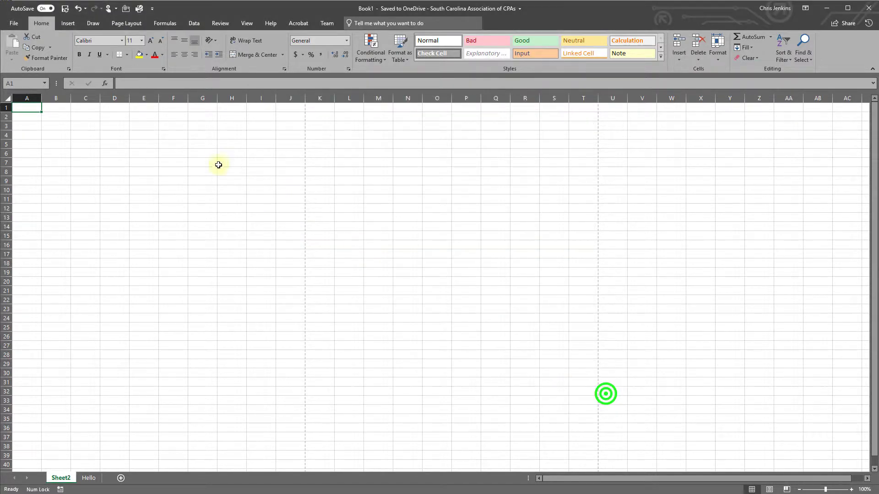
left_click(127, 10)
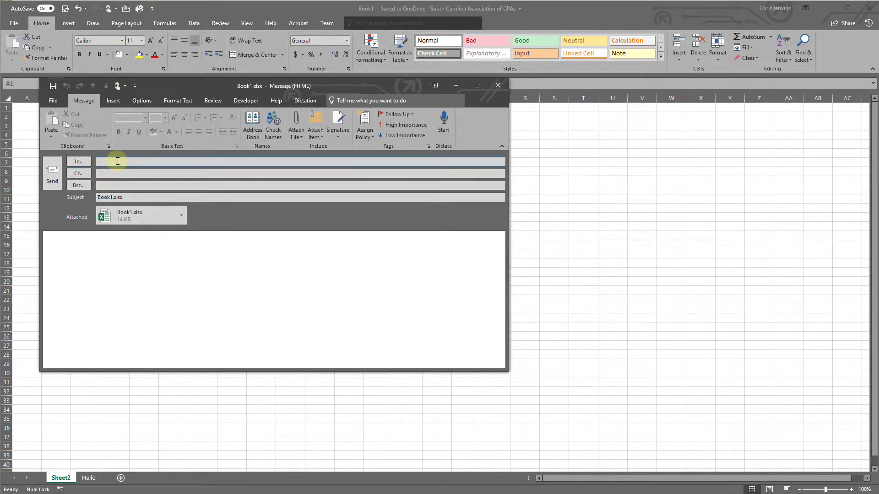
left_click(495, 84)
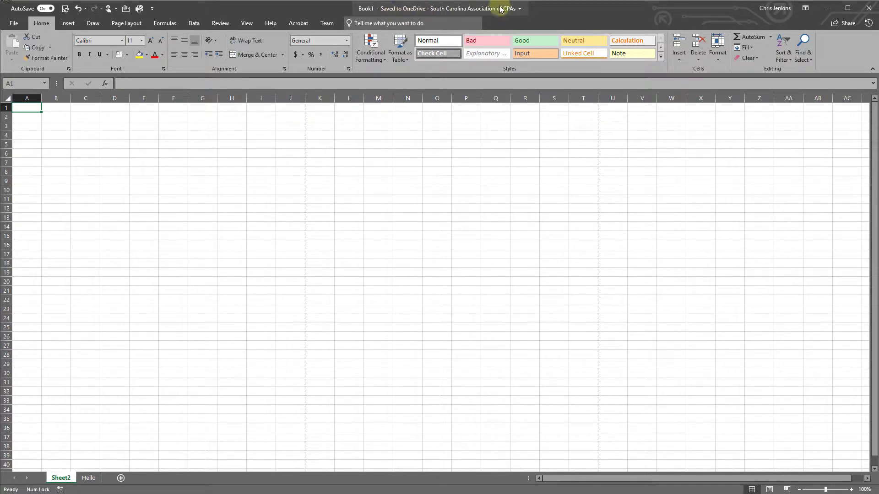
left_click(521, 9)
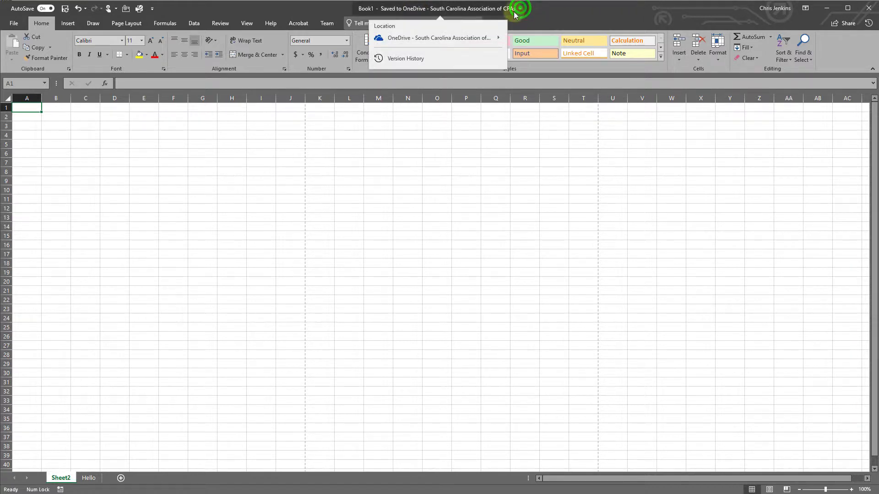
mouse_move(473, 38)
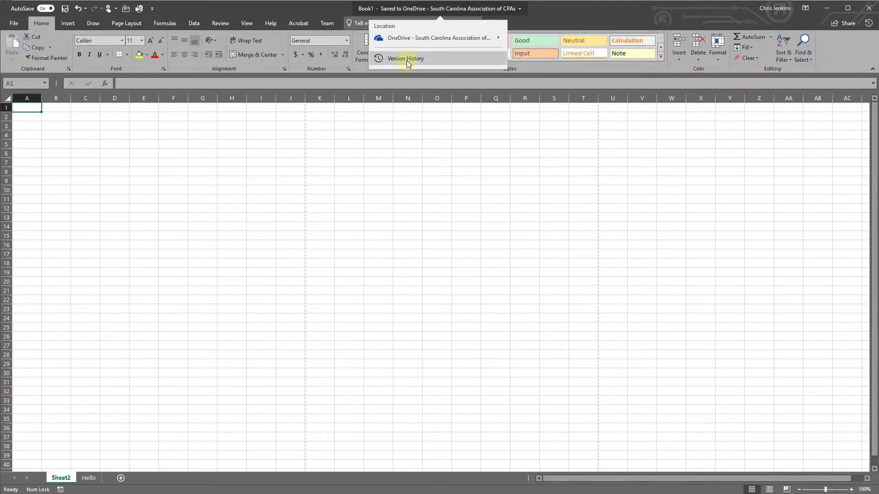
left_click(536, 7)
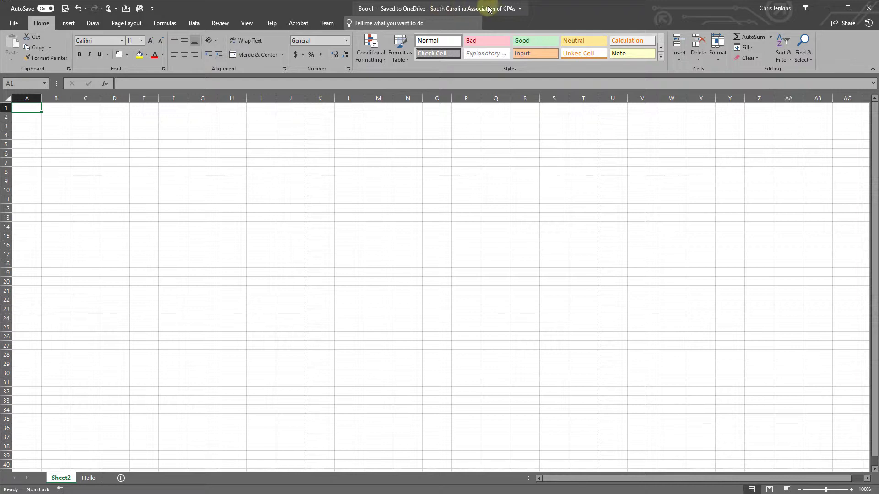
left_click(520, 9)
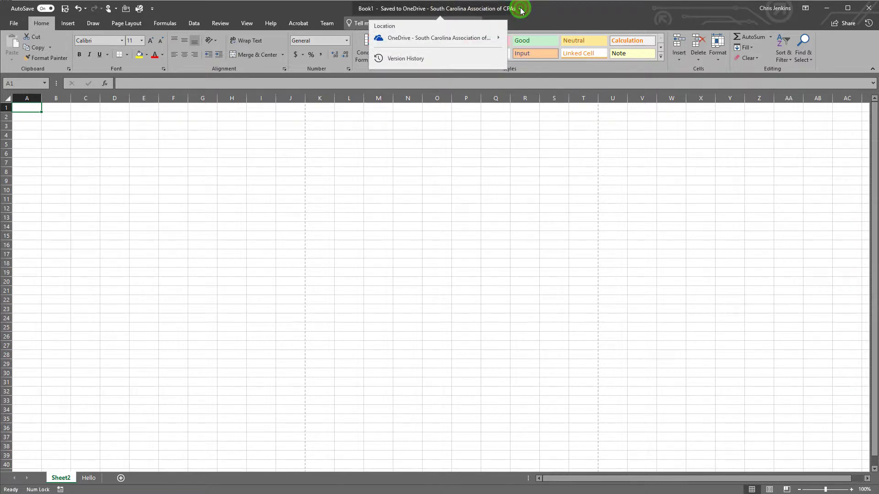
left_click(540, 12)
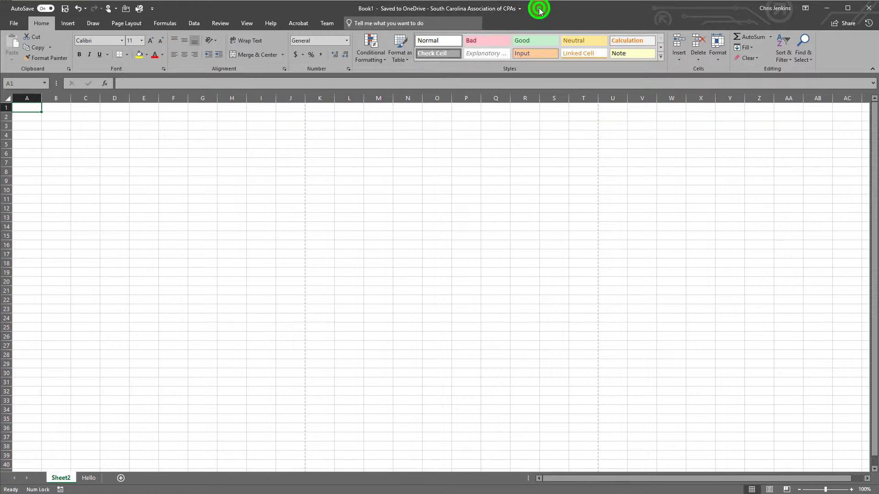
left_click(390, 22)
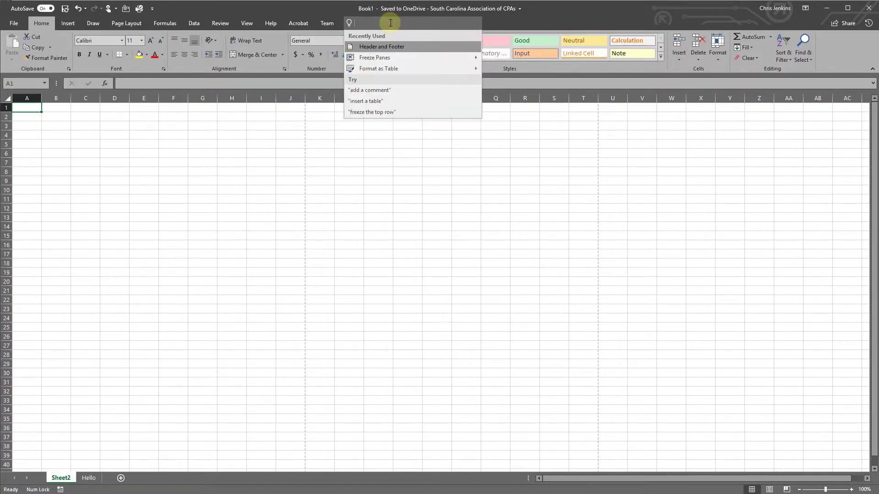
type("Footer")
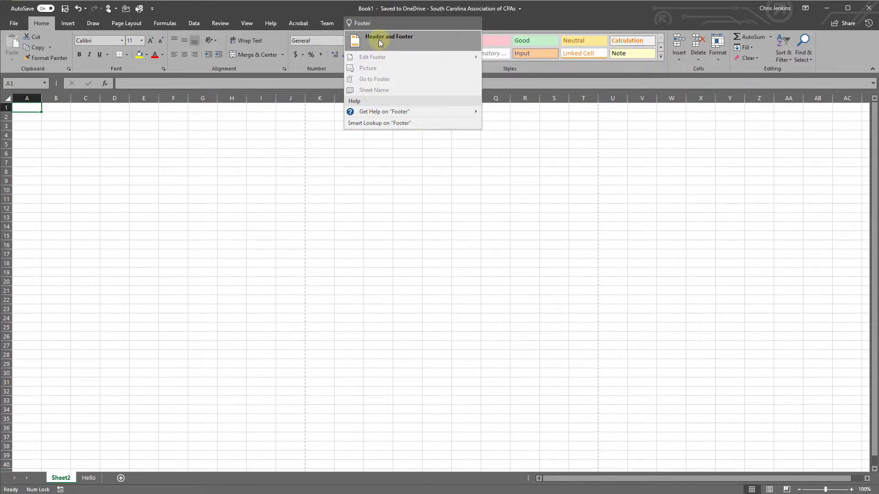
left_click(378, 39)
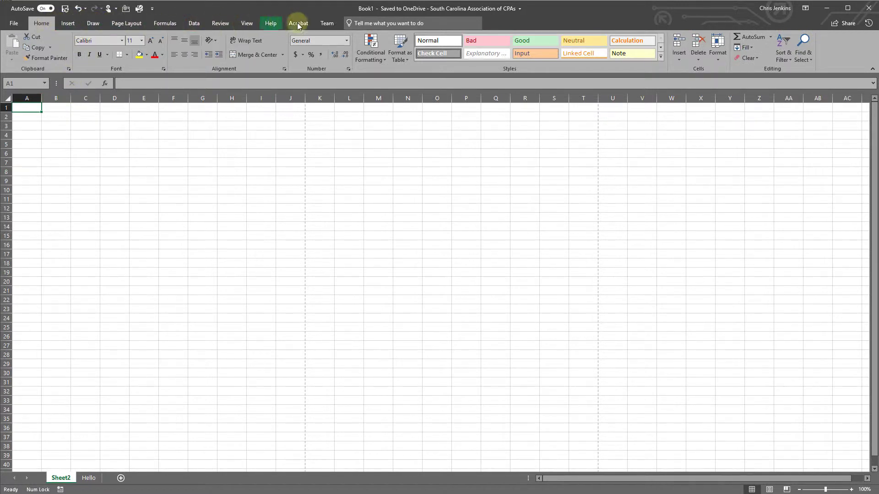
left_click(68, 23)
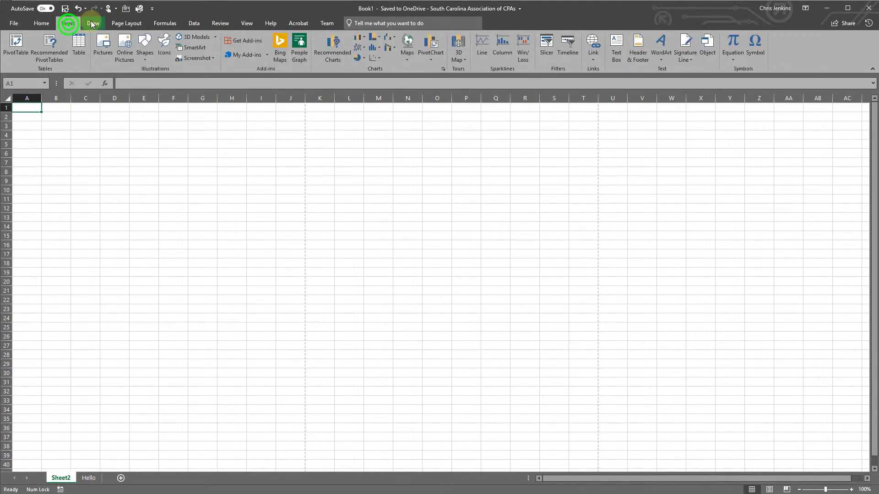
left_click(92, 23)
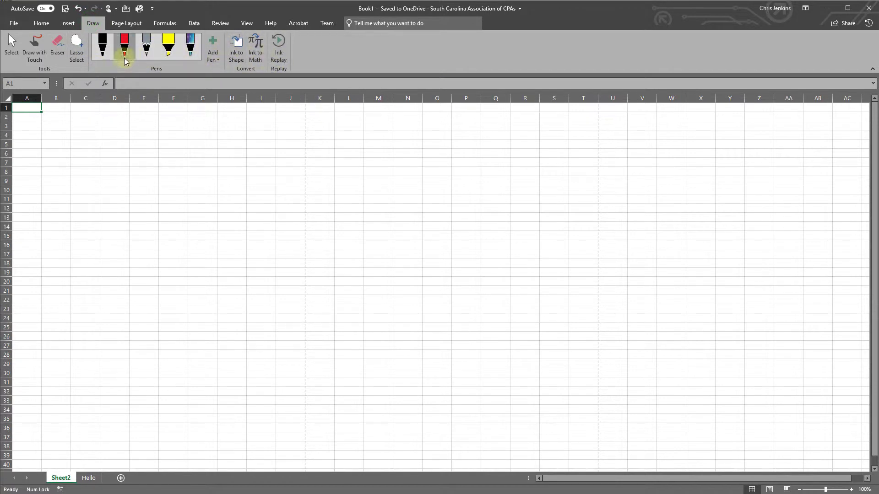
left_click(44, 23)
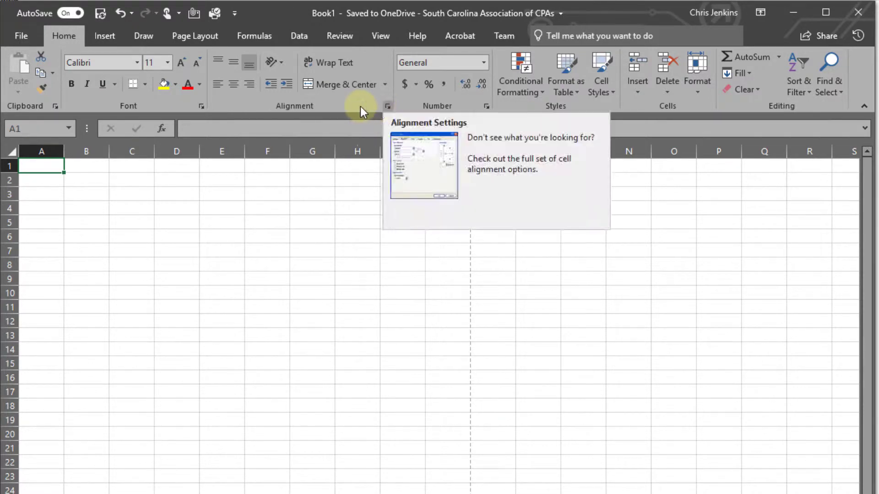
left_click(388, 106)
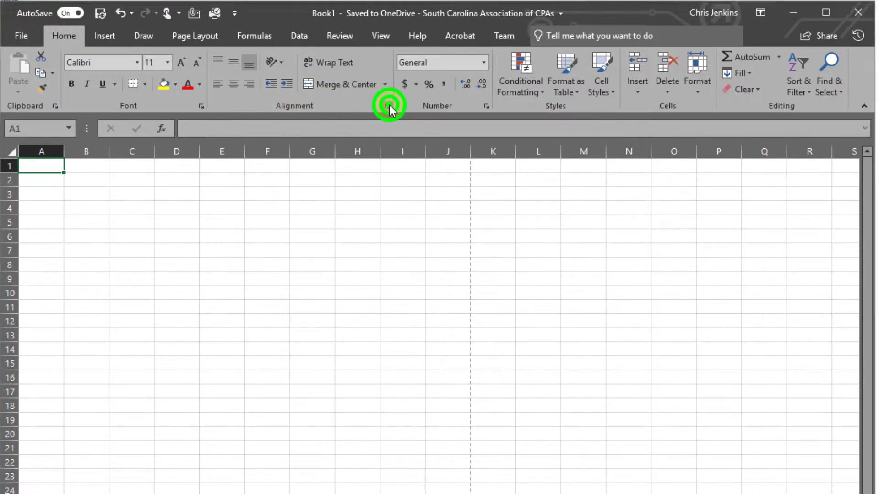
left_click(229, 188)
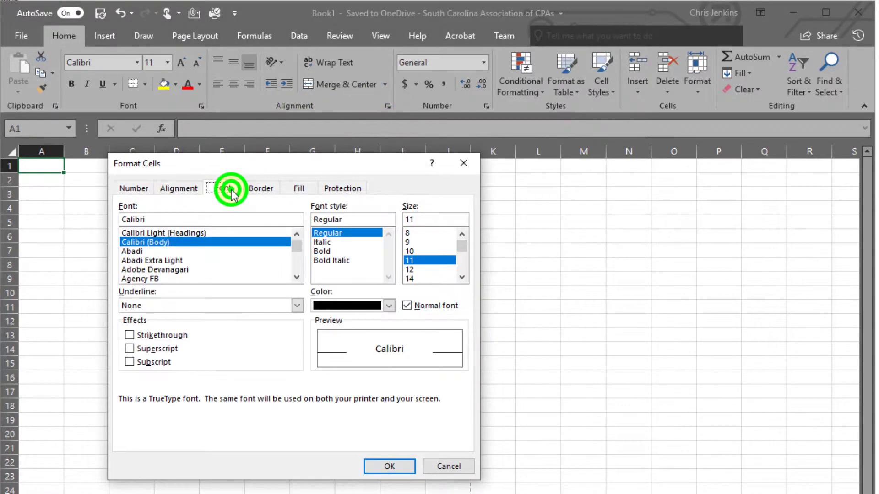
left_click(261, 189)
left_click(298, 189)
left_click(342, 188)
left_click(456, 469)
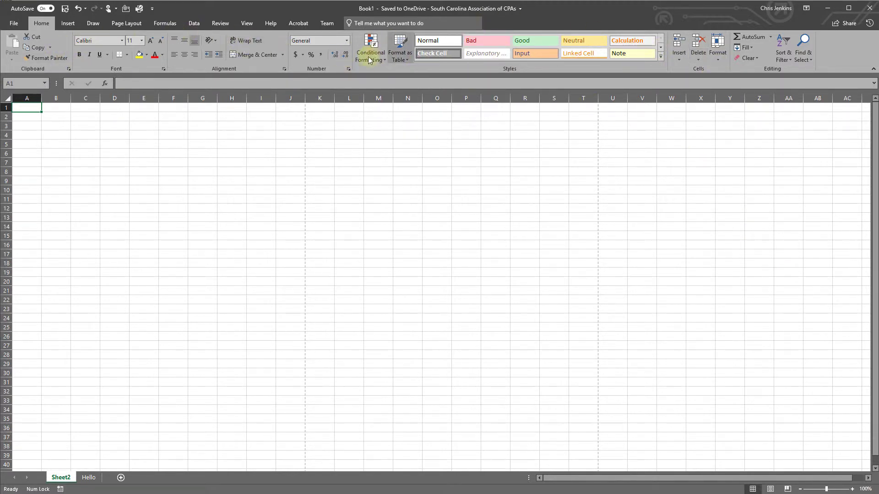
left_click(97, 24)
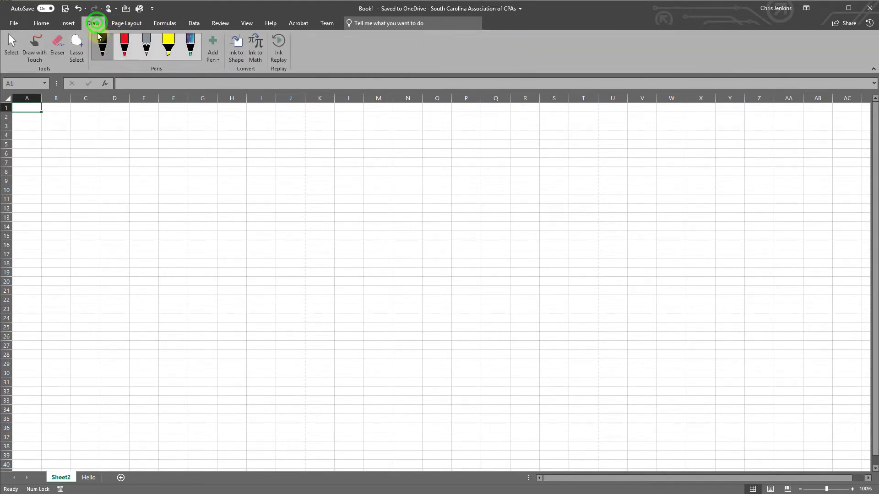
left_click(46, 22)
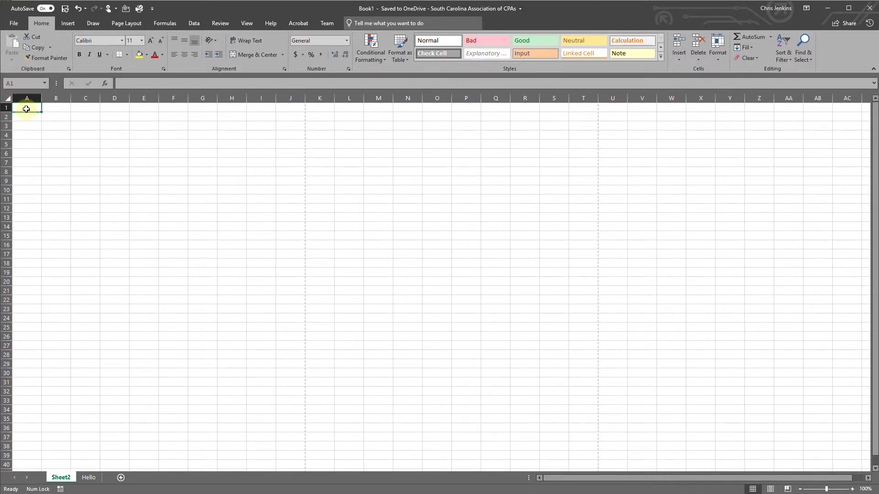
left_click(132, 82)
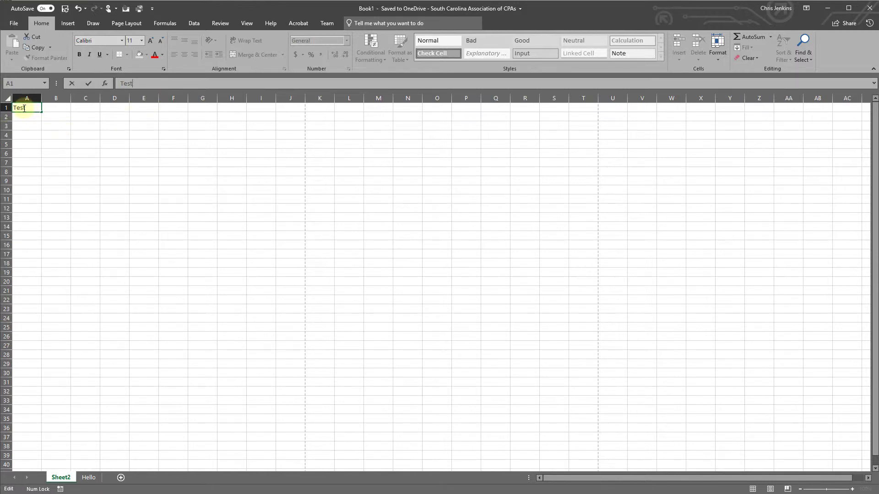
left_click_drag(134, 83, 117, 82)
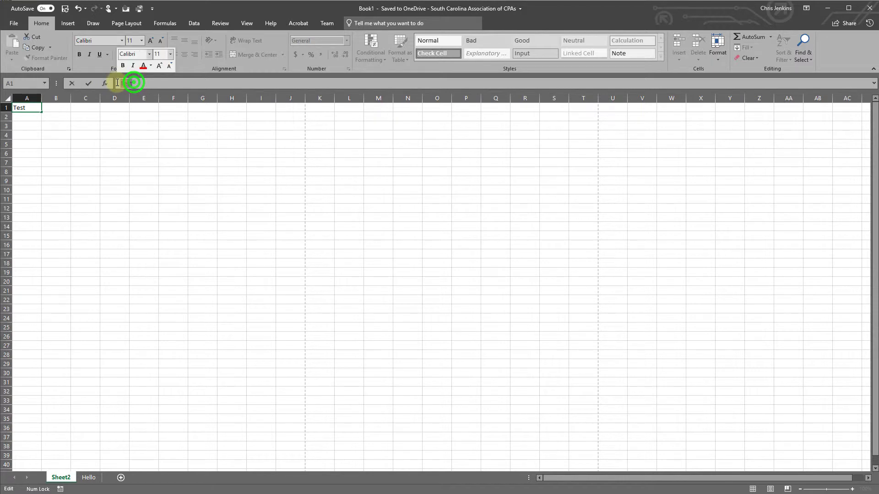
type("=s")
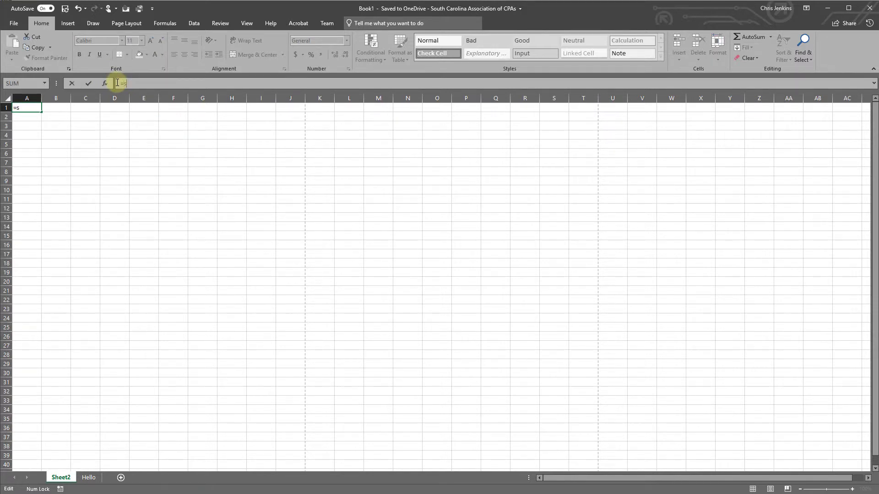
type("um(")
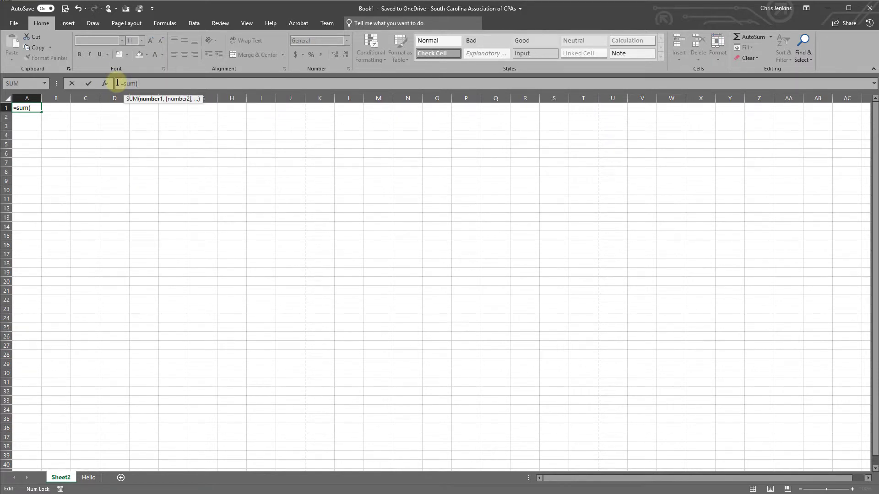
key("BackSpace")
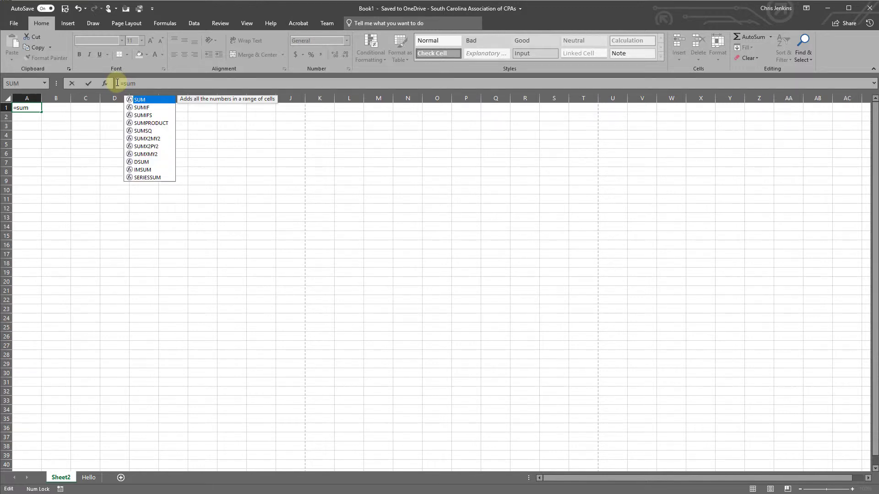
type("(")
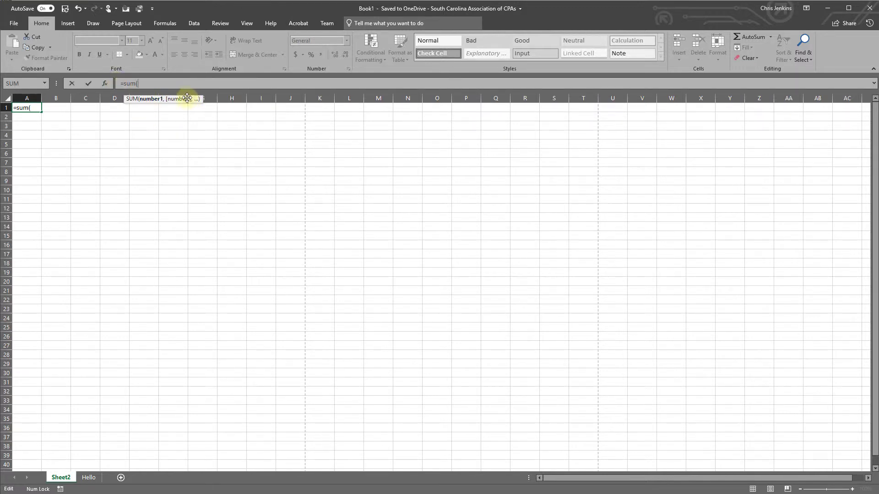
left_click_drag(144, 83, 118, 83)
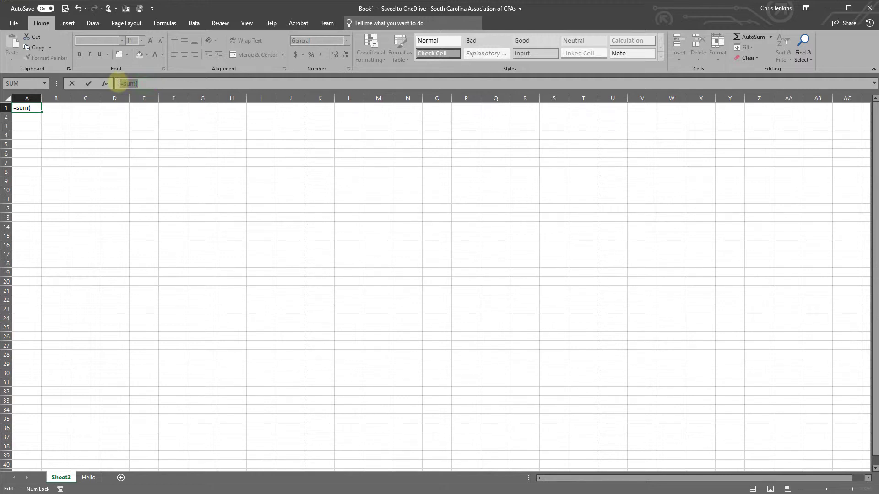
key("BackSpace")
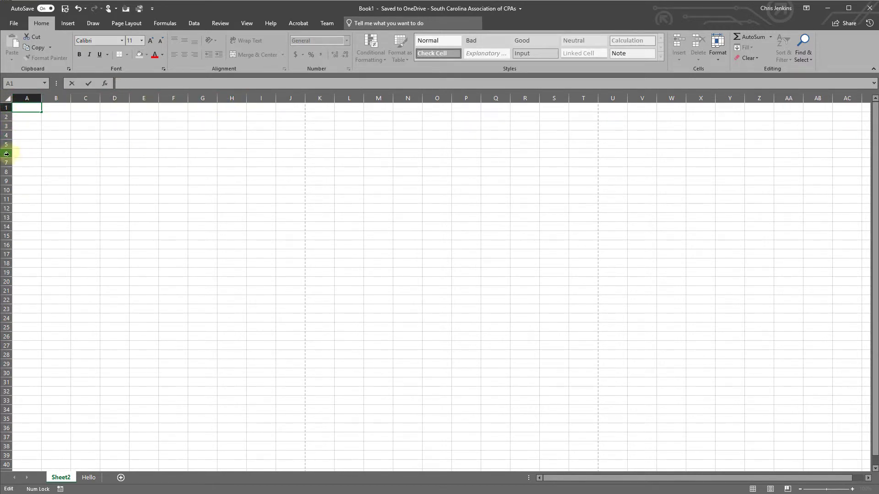
left_click(29, 107)
mouse_move(42, 113)
left_mouse_down()
mouse_move(40, 214)
mouse_move(42, 114)
left_mouse_up()
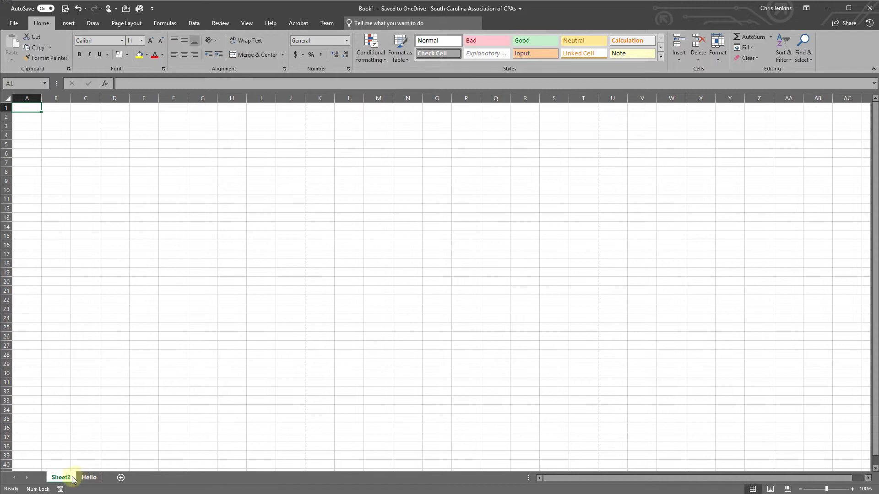
Add a blank Sheet3, copy it as Sheet3 (2), and place the copy after Sheet3.
left_click(120, 479)
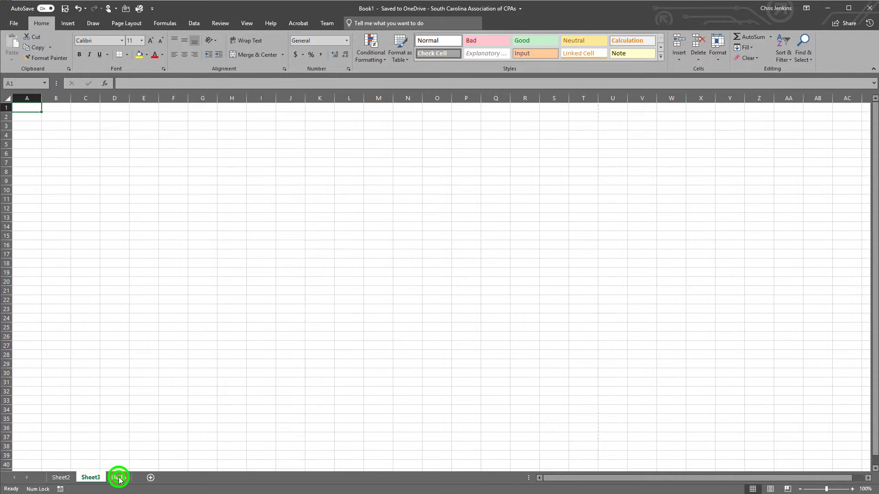
right_click(85, 478)
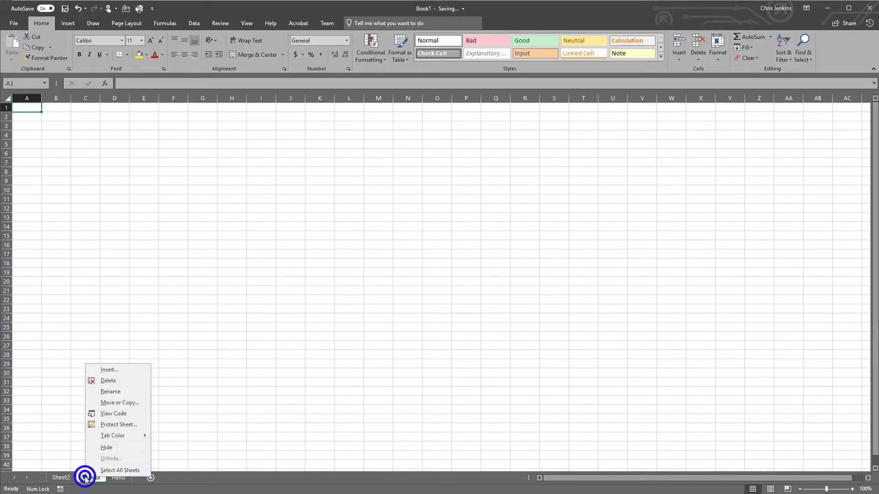
left_click(117, 403)
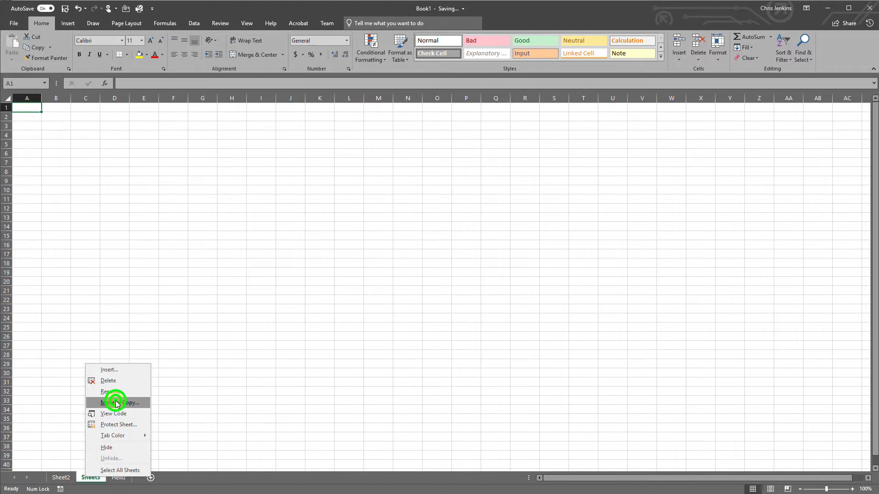
left_click(57, 435)
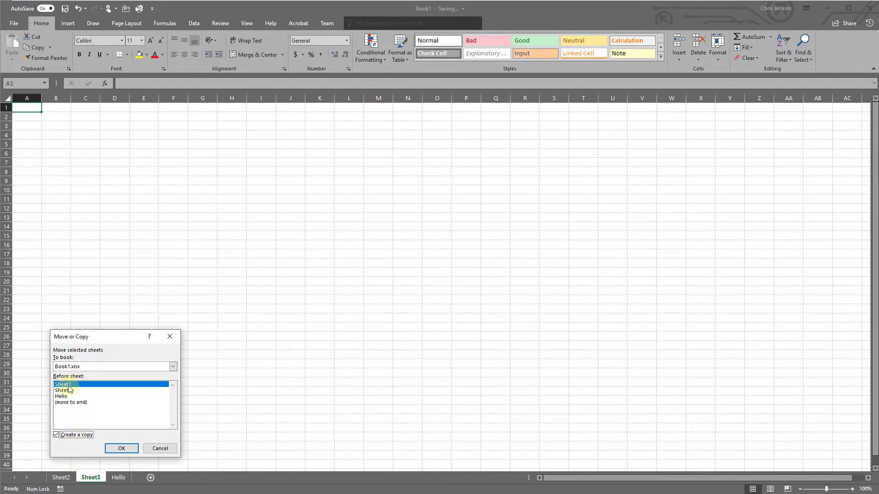
left_click(127, 451)
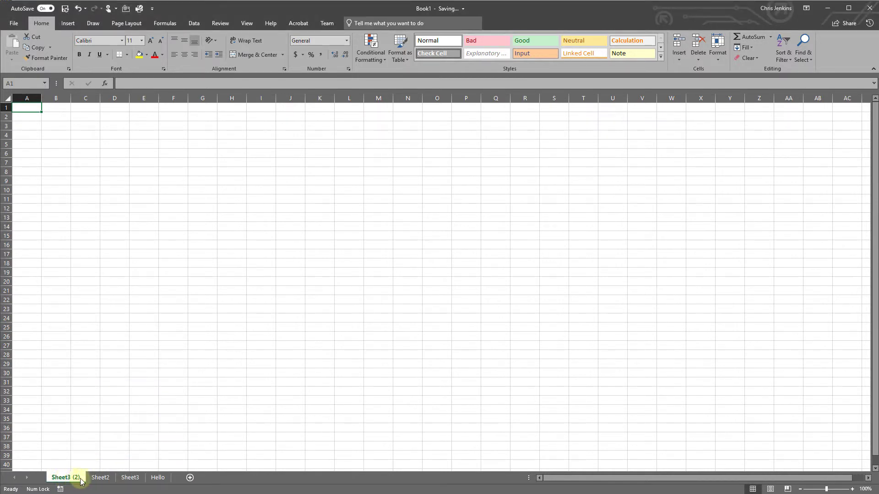
left_click_drag(70, 478, 145, 478)
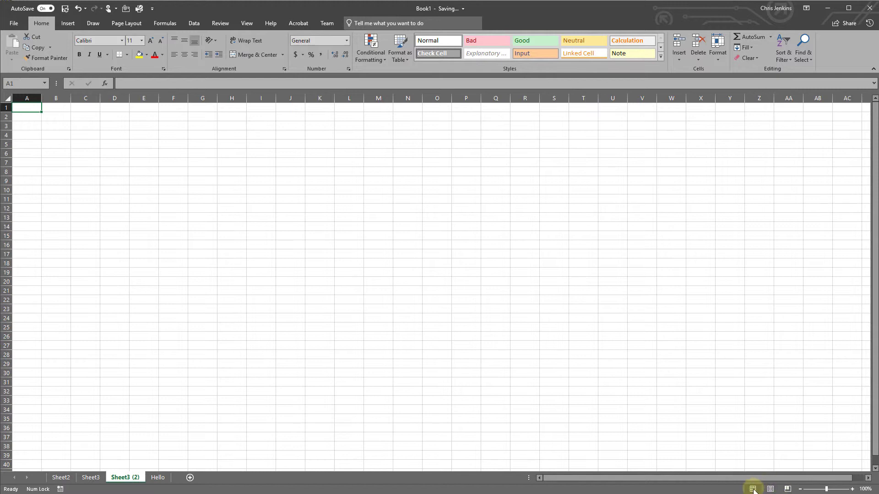
left_click(771, 489)
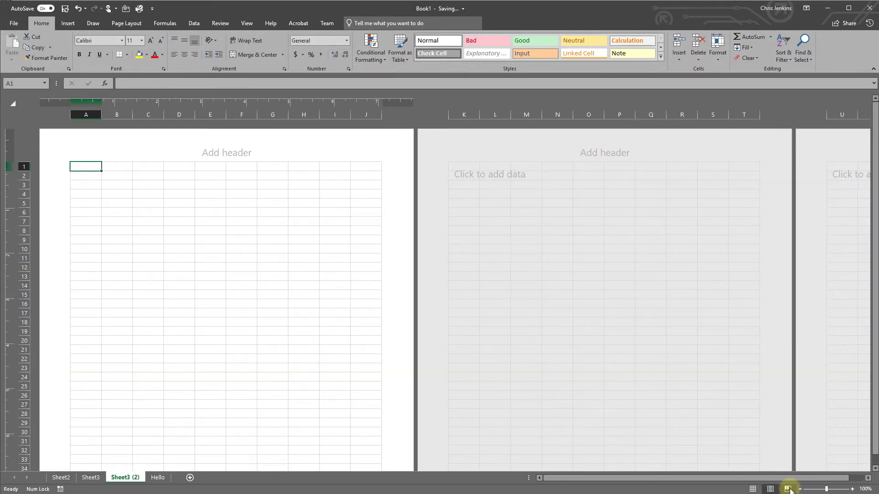
left_click(787, 489)
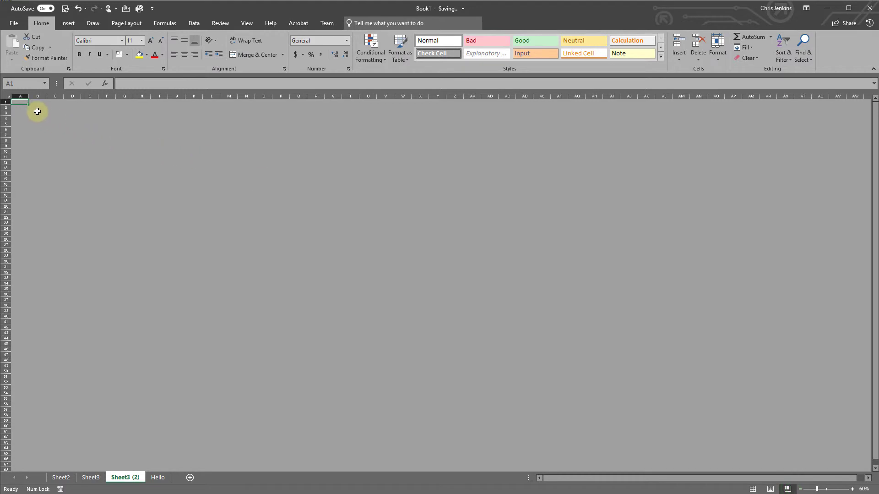
left_click(852, 489)
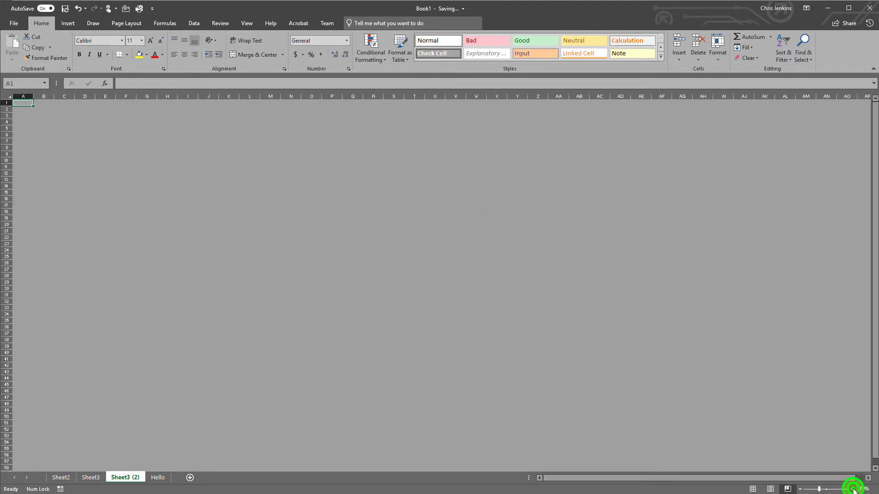
left_click(852, 489)
left_click(852, 489)
left_click(853, 489)
left_click(852, 490)
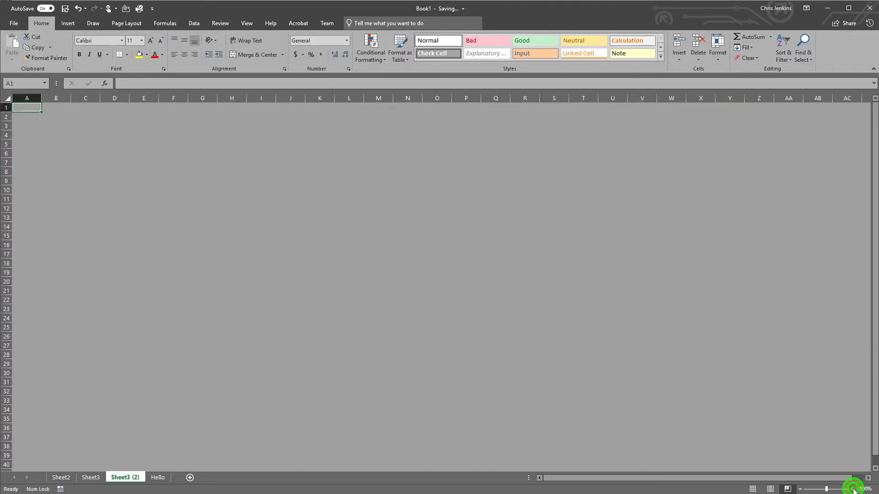
left_click(852, 489)
left_click(852, 490)
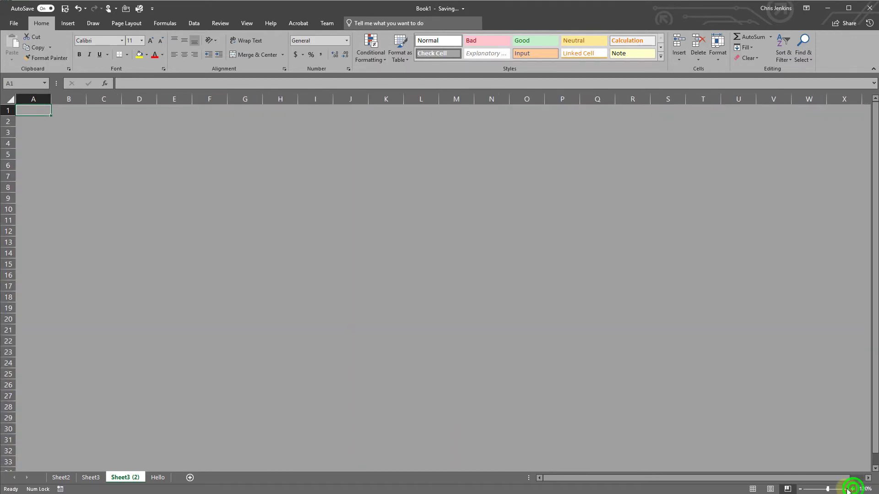
left_click(831, 489)
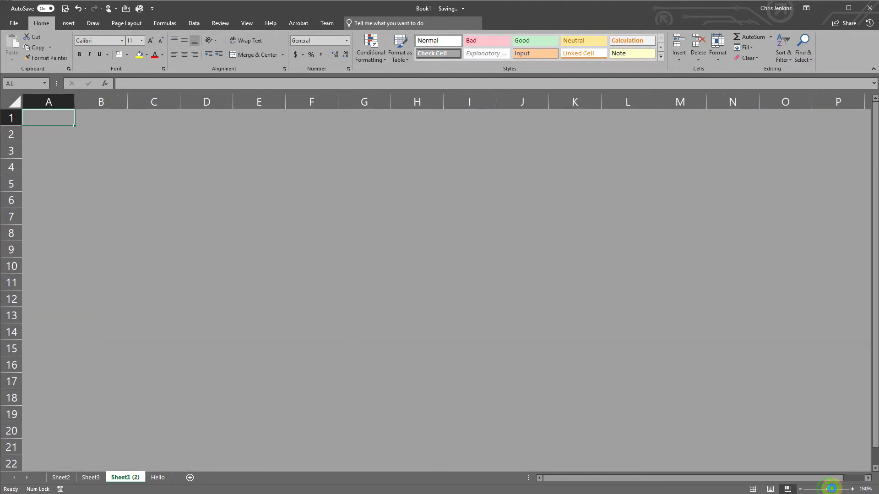
left_click_drag(830, 488, 826, 489)
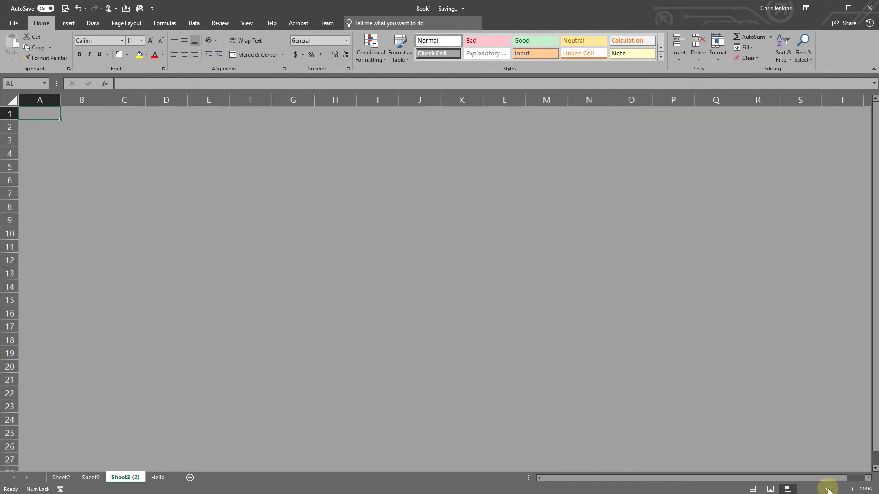
left_click(753, 489)
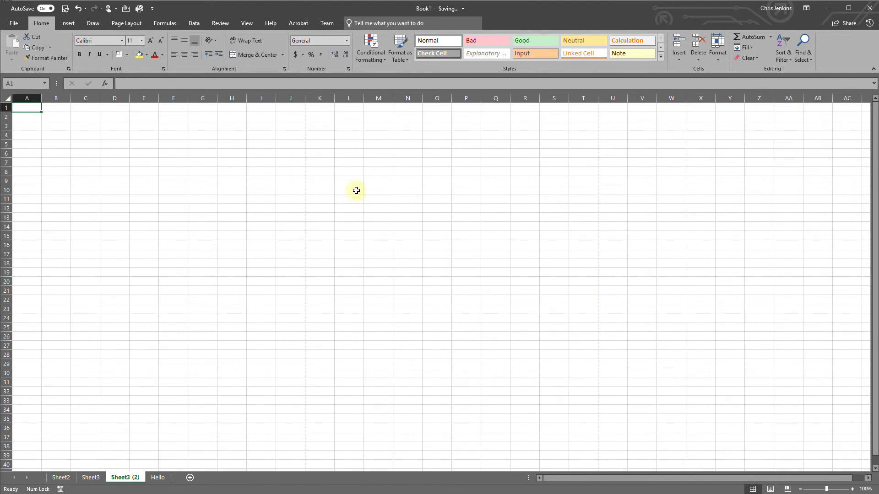
Open Excel Options from the File menu, landing on the General page.
left_click(14, 27)
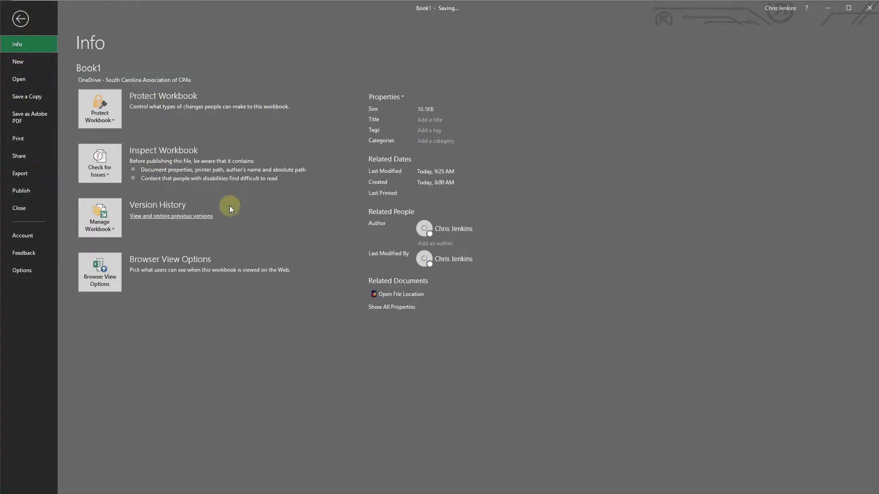
left_click(23, 273)
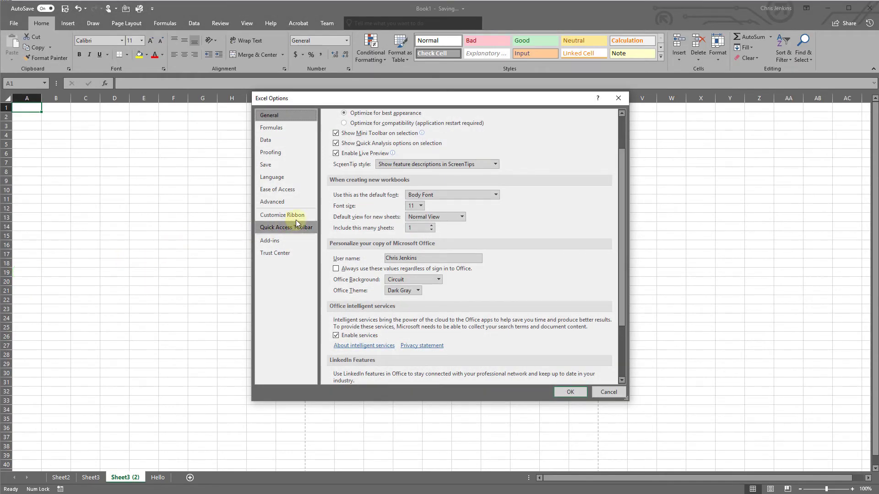
Tick Developer under Main Tabs in Customize Ribbon and confirm with OK.
left_click(296, 216)
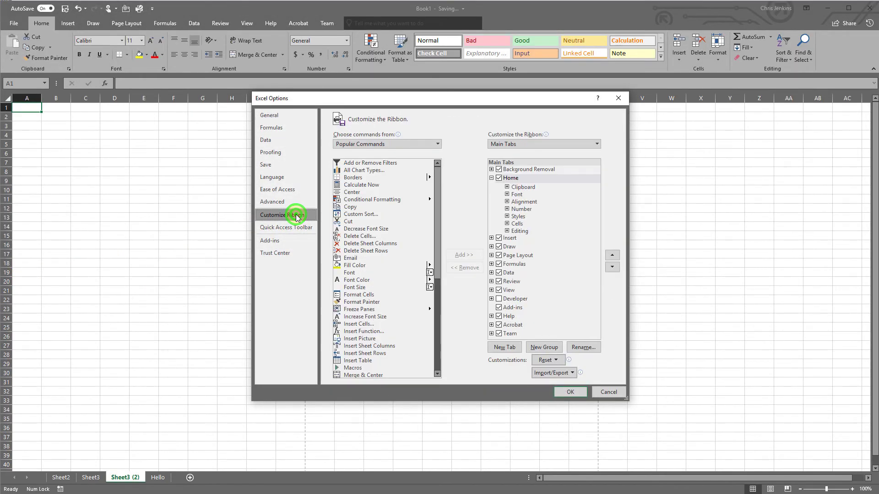
left_click(491, 178)
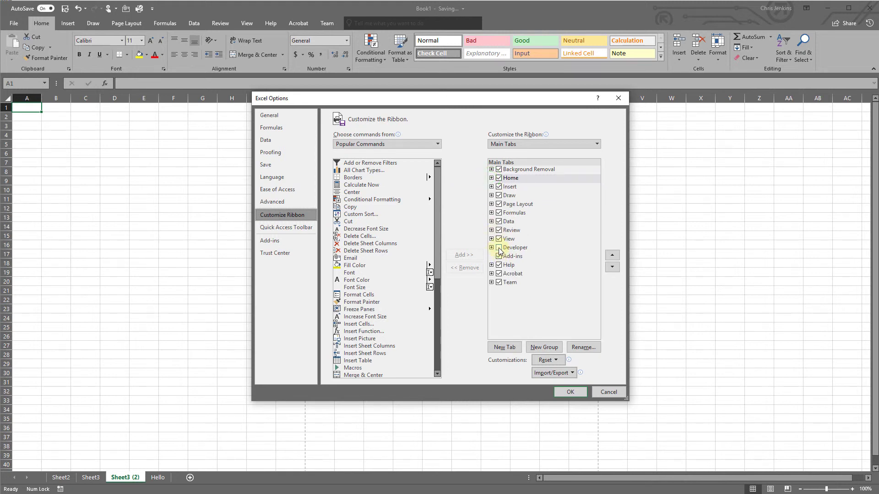
left_click(499, 248)
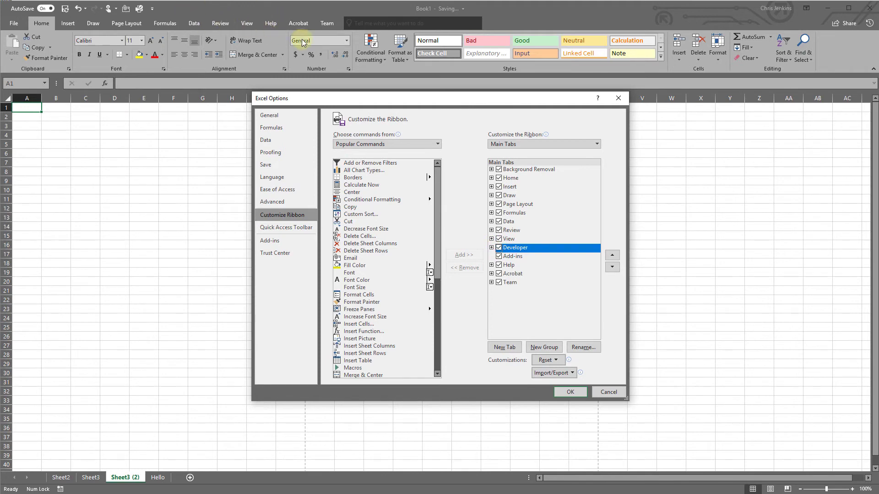
left_click(560, 391)
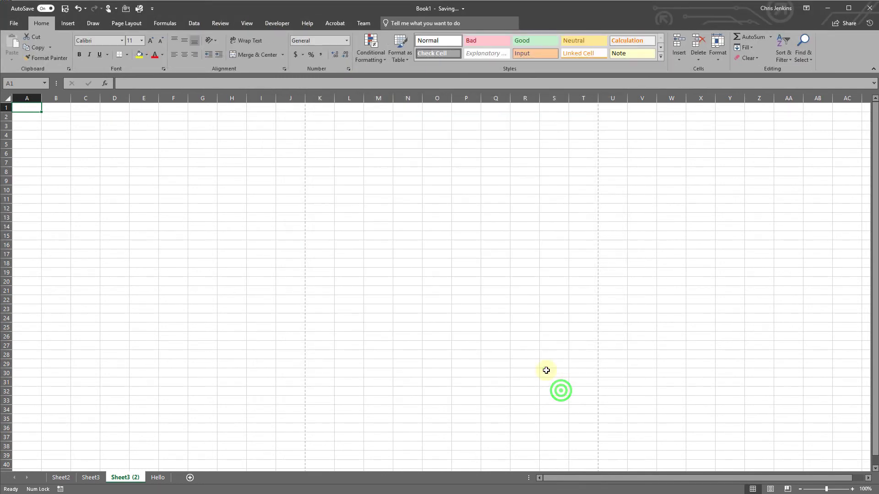
left_click(275, 22)
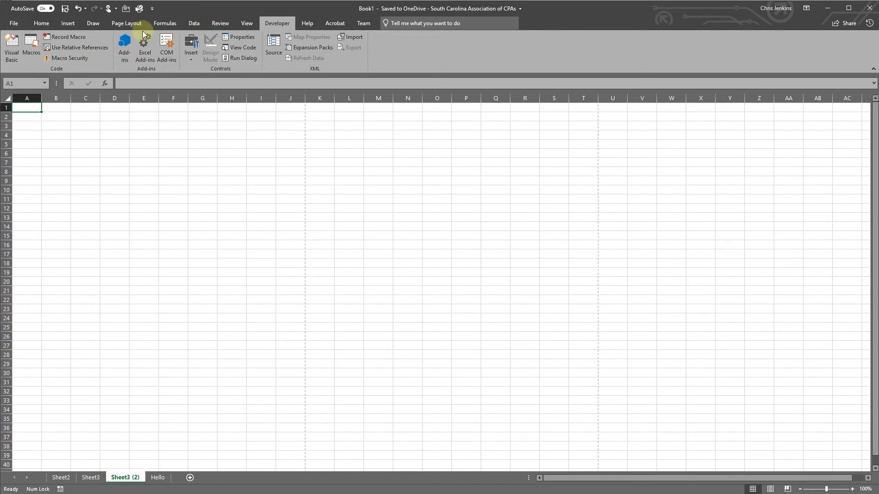
left_click(46, 24)
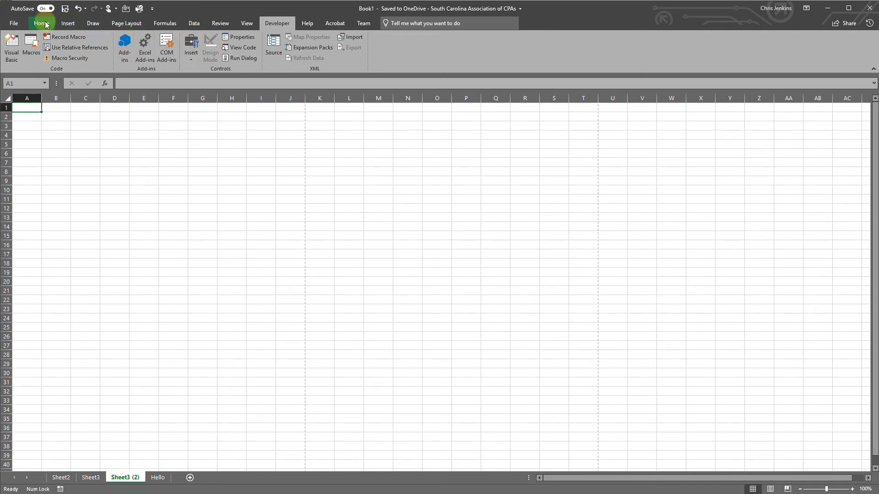